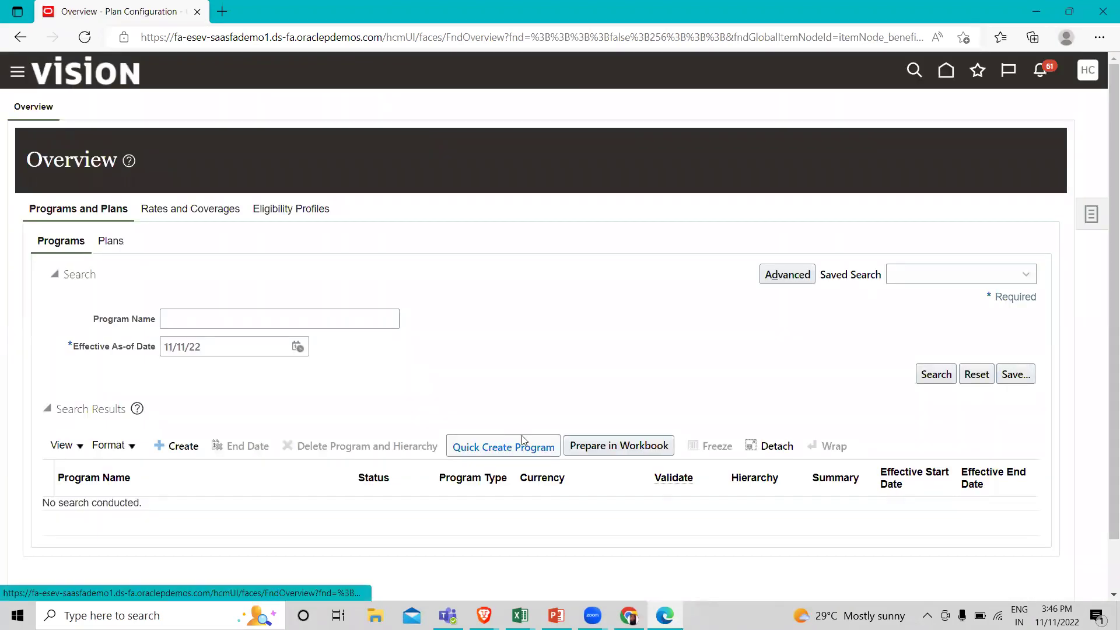
Step: Open the Year Periods and Billing Calendars page under Benefit Plans and Programs
click(1093, 222)
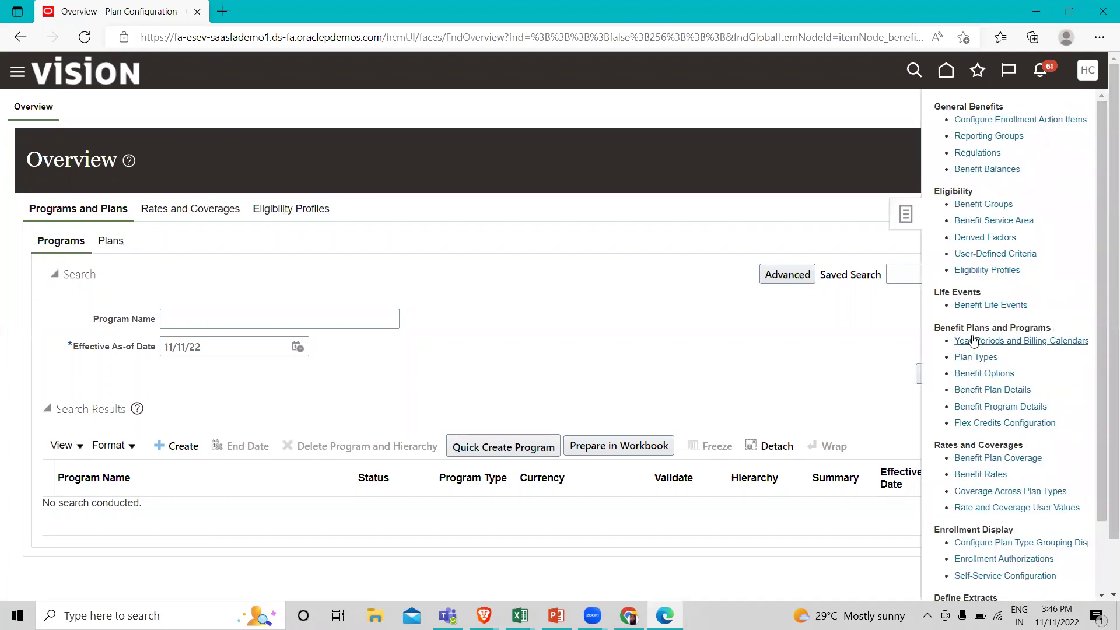
click(1033, 344)
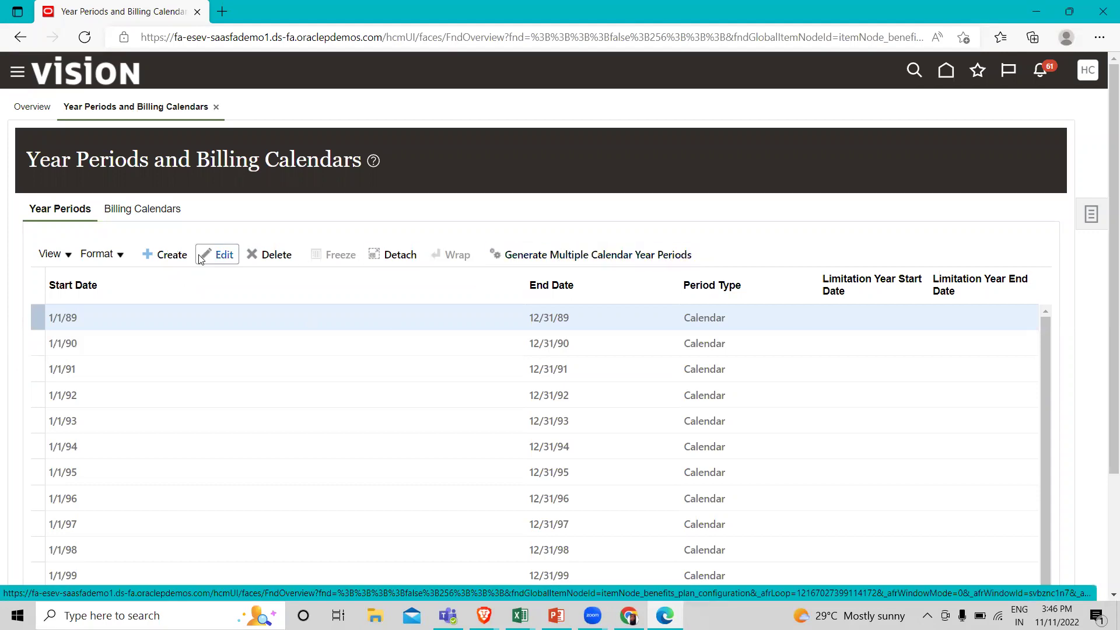
Step: Start creating a single year period and set its start date to 12/1/22
click(172, 257)
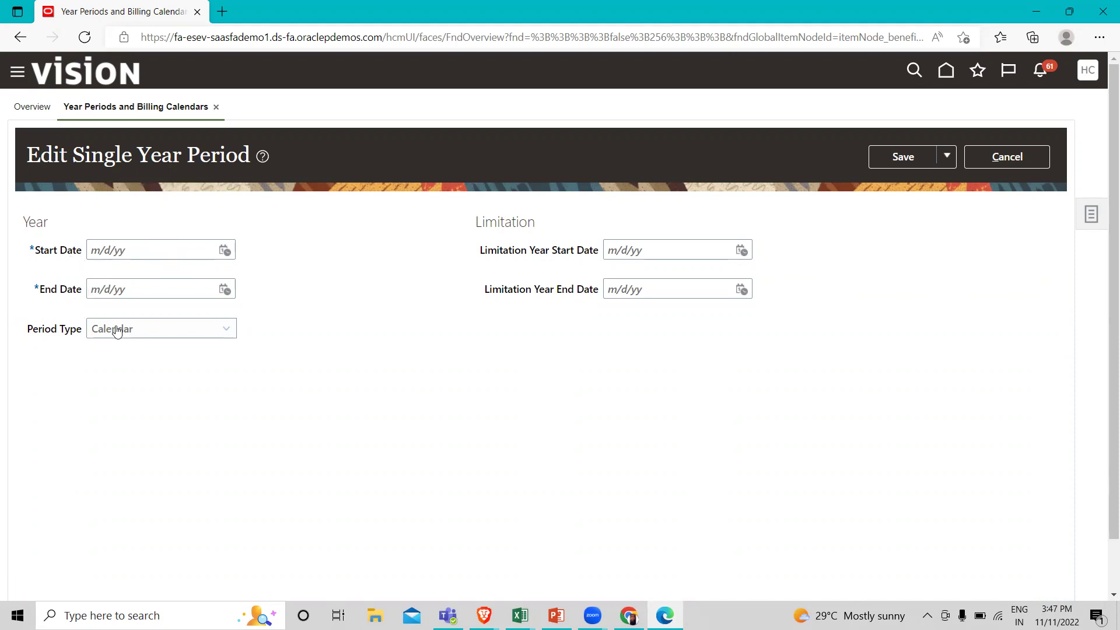
click(158, 337)
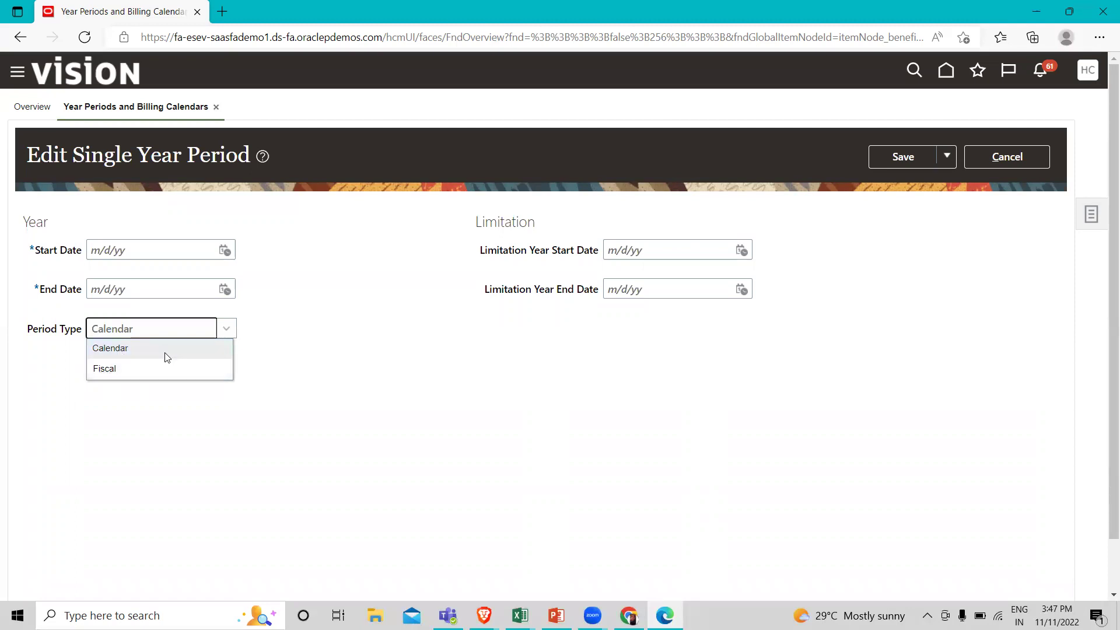
click(384, 348)
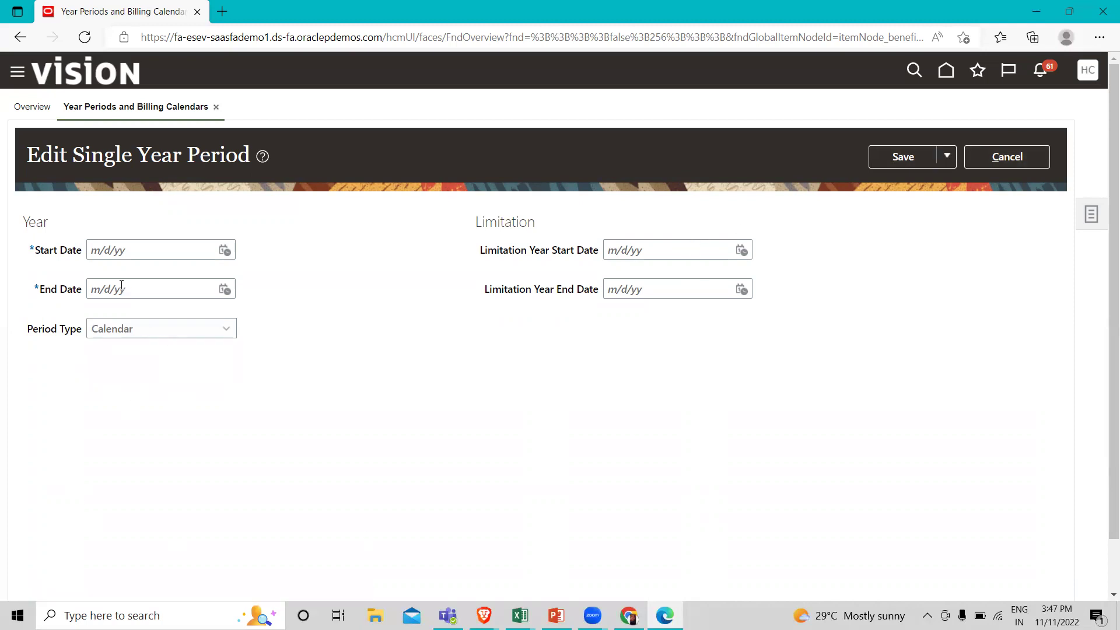
click(226, 252)
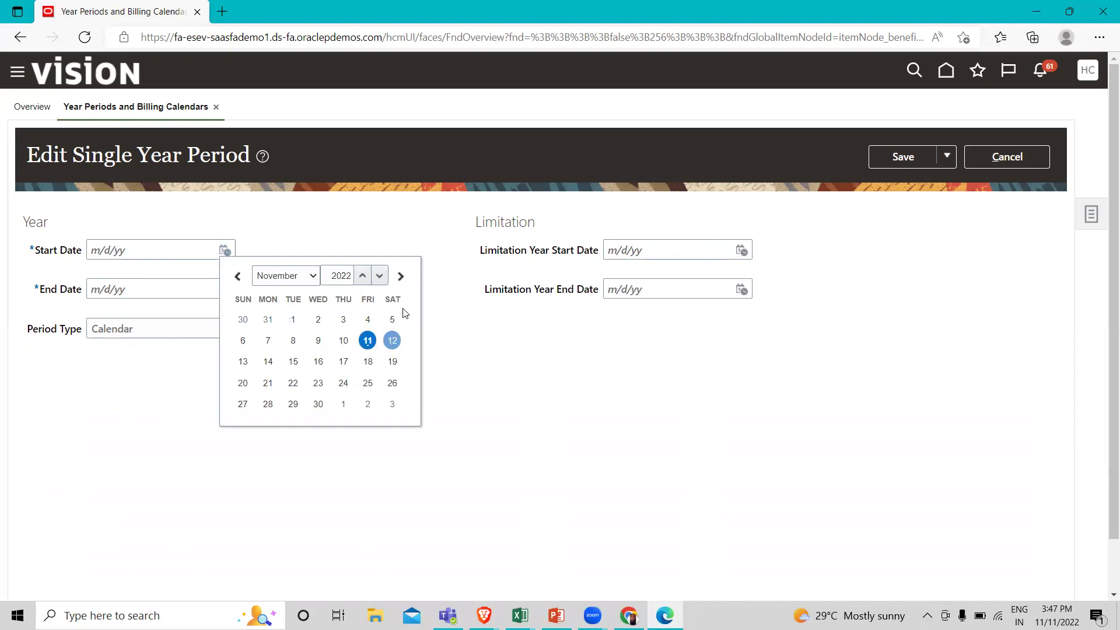
click(400, 276)
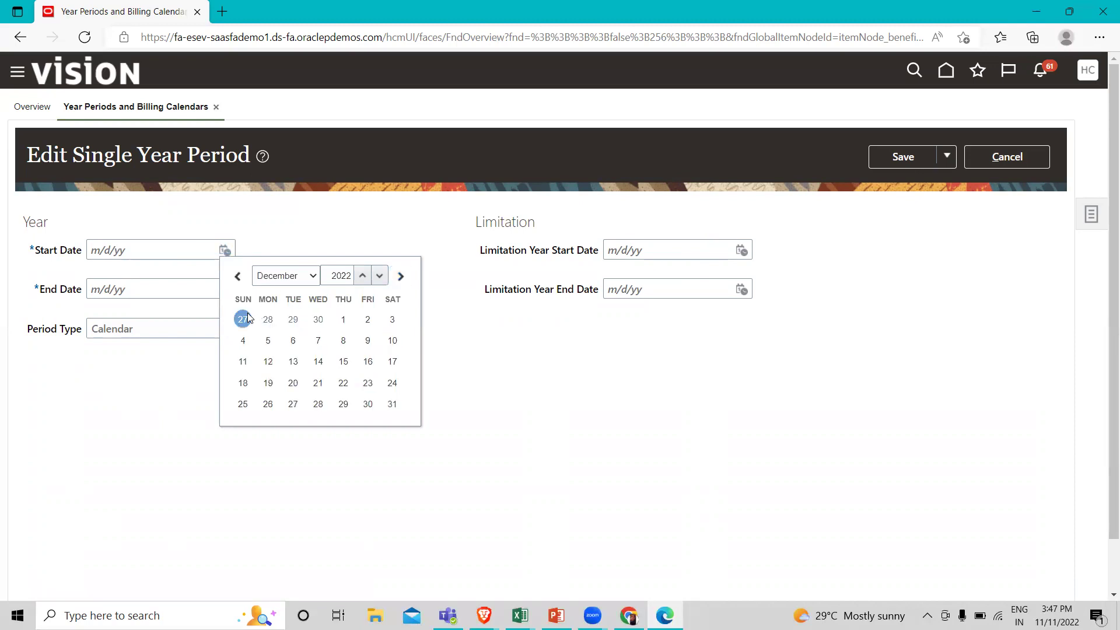
click(343, 319)
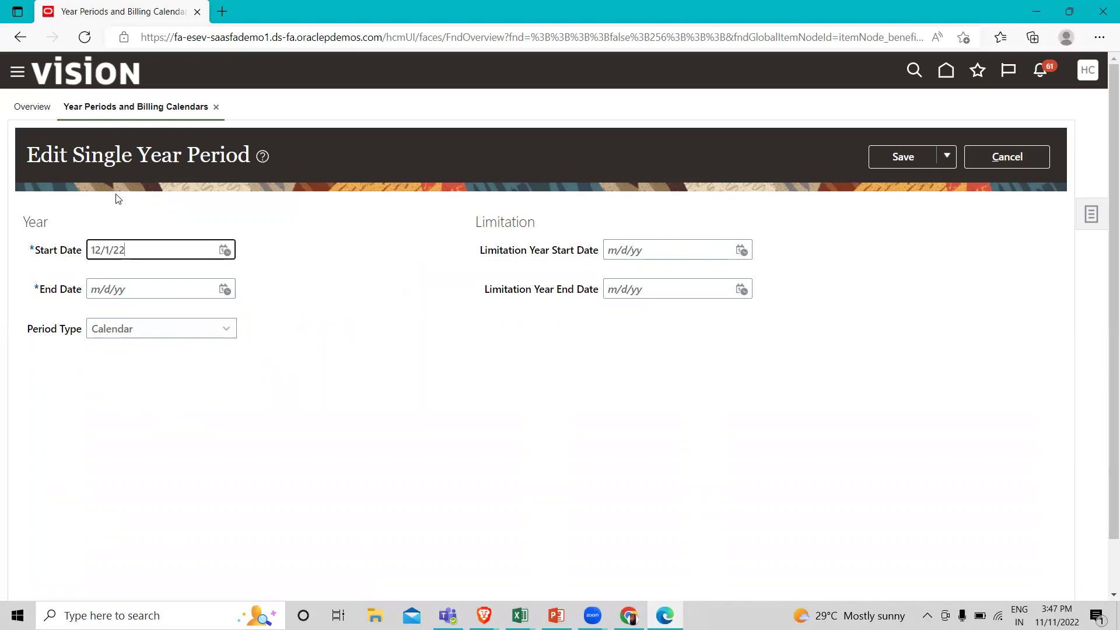
Step: Set the new year period's type to Fiscal and cancel the unsaved period
click(172, 337)
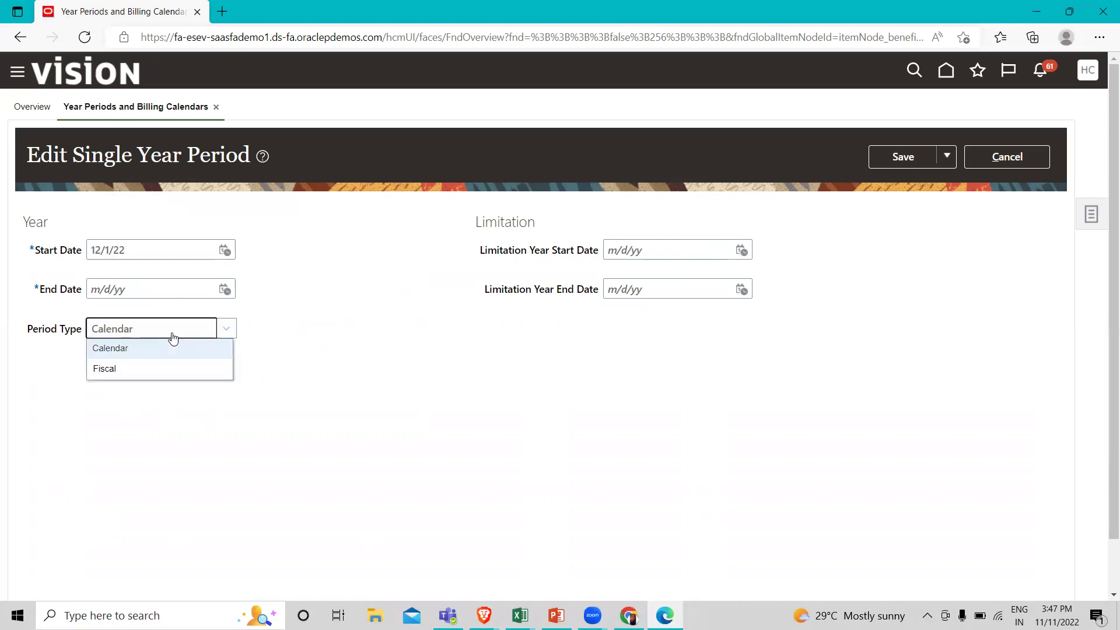
click(226, 252)
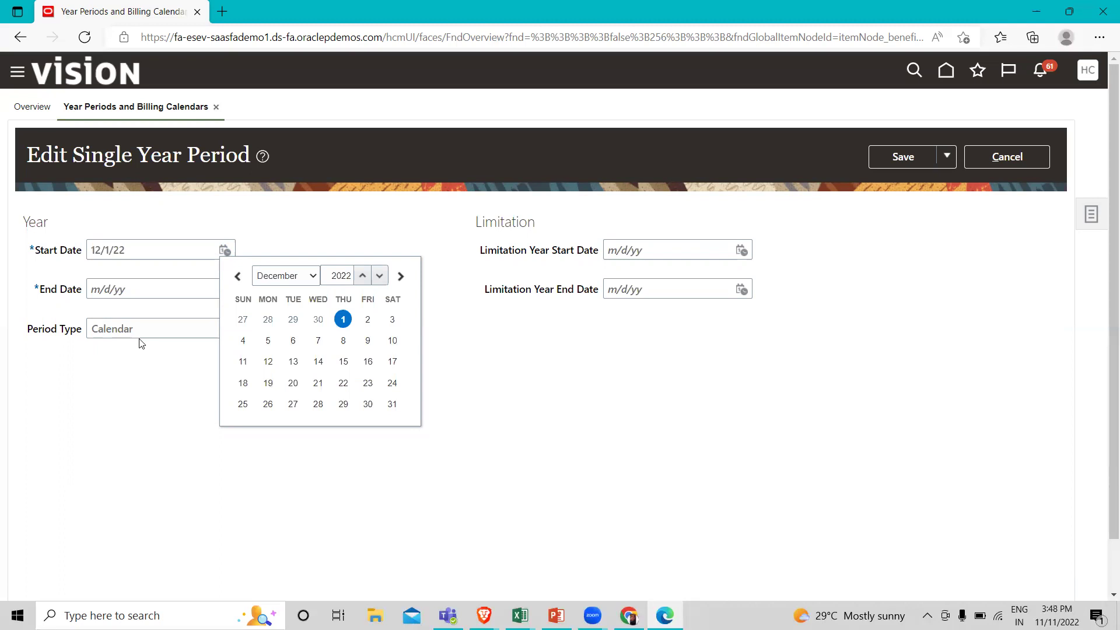
click(114, 378)
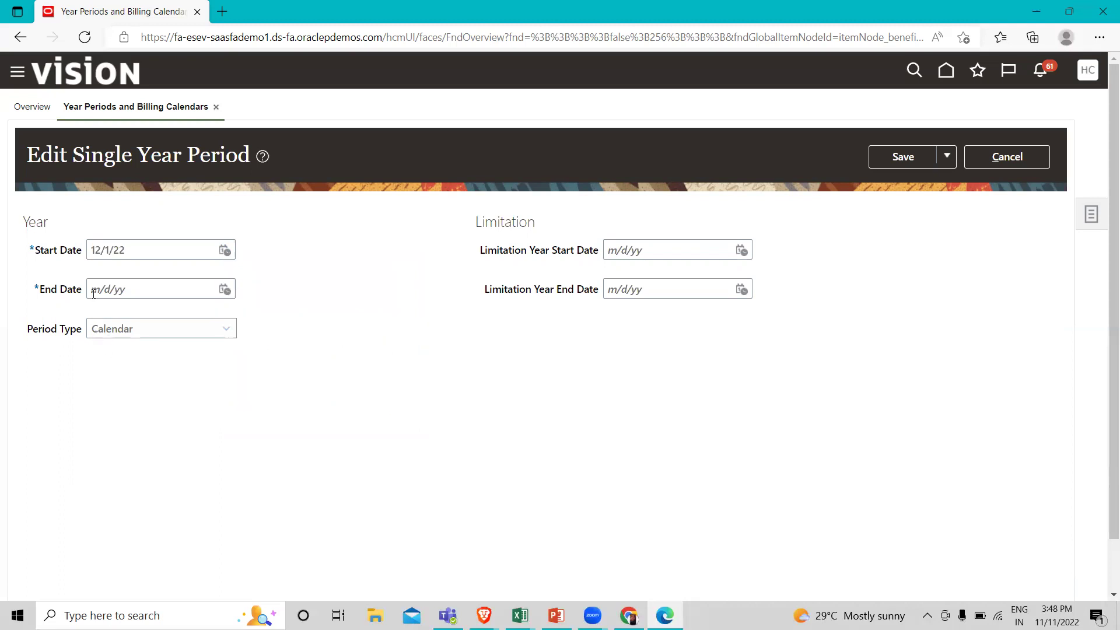
click(158, 339)
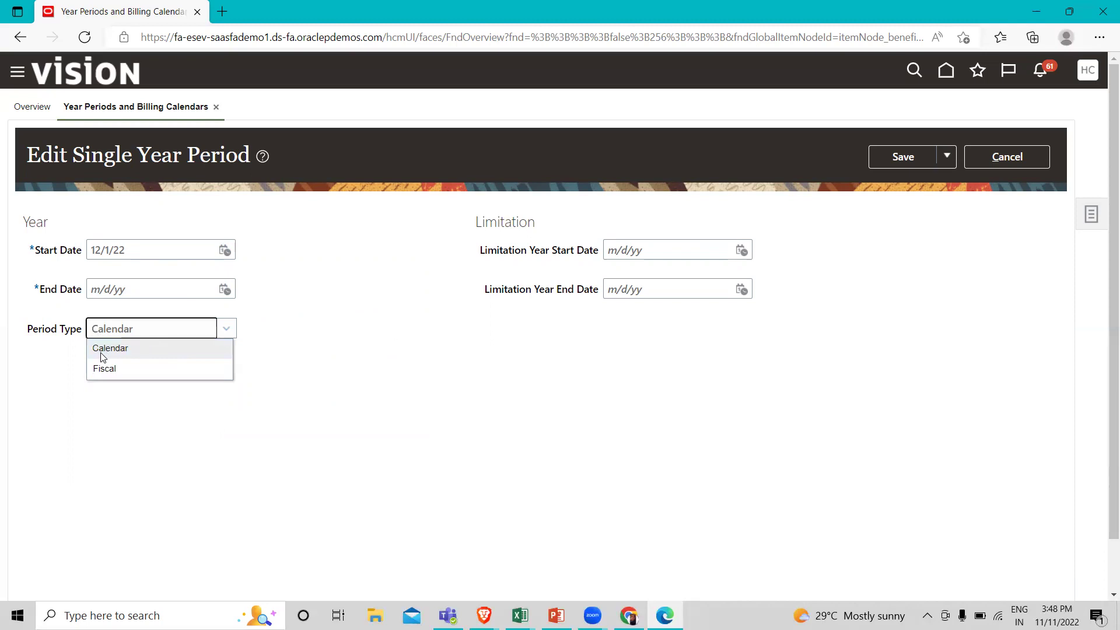
click(141, 347)
click(223, 250)
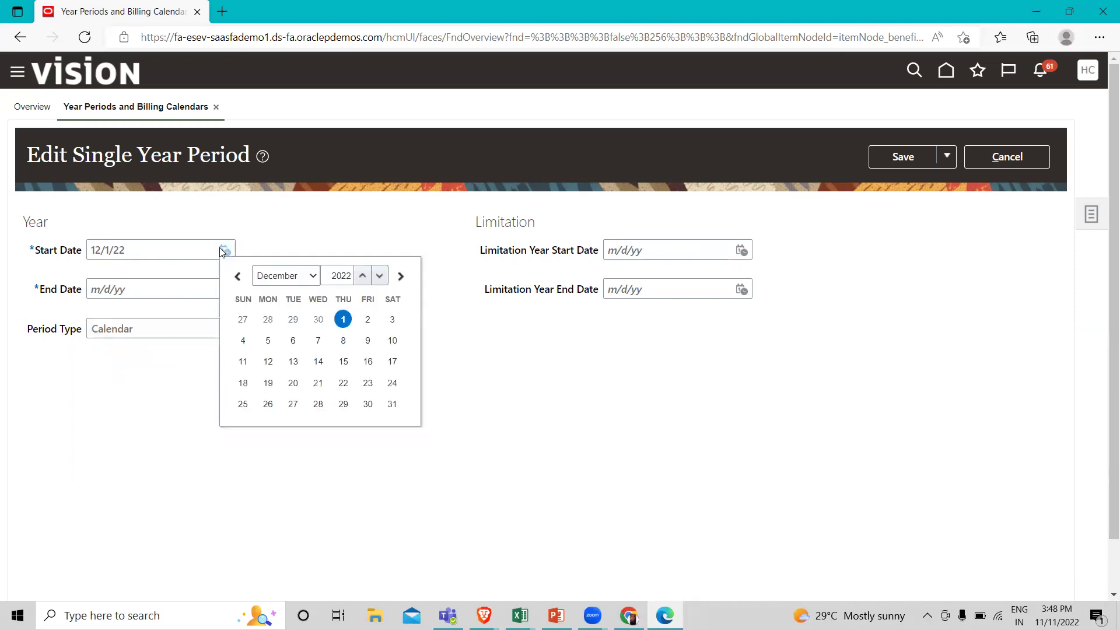
click(206, 288)
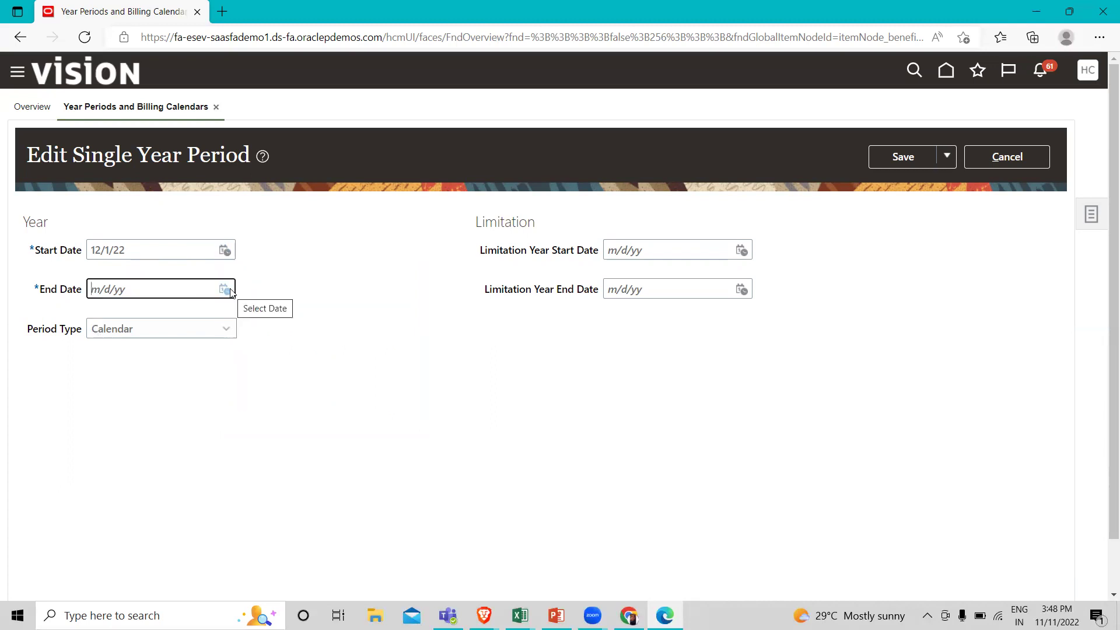
click(196, 330)
click(158, 366)
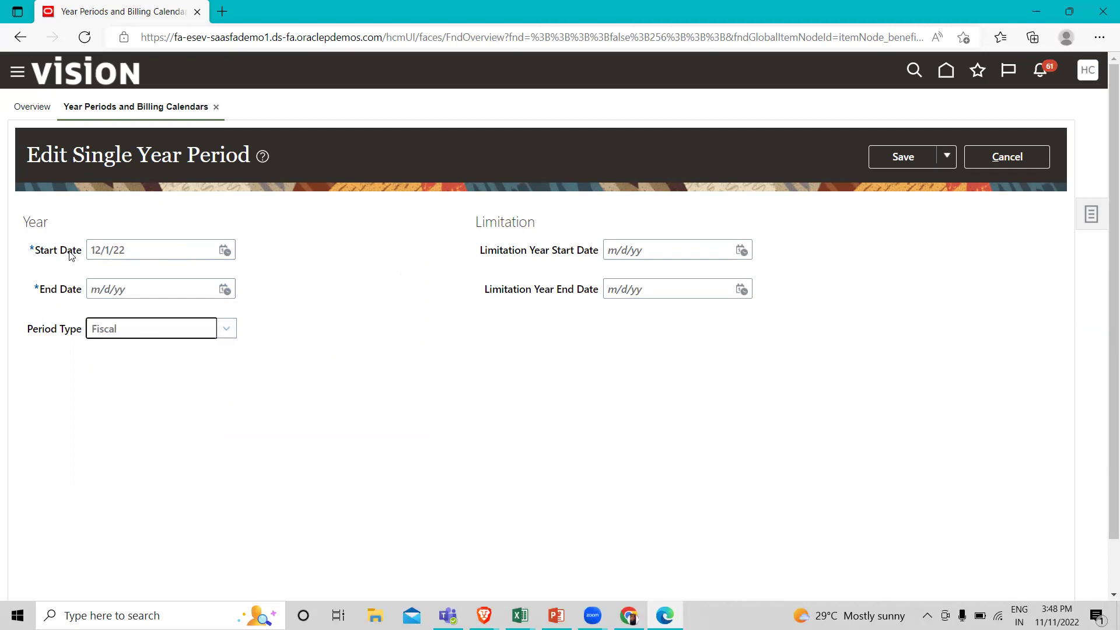
click(224, 251)
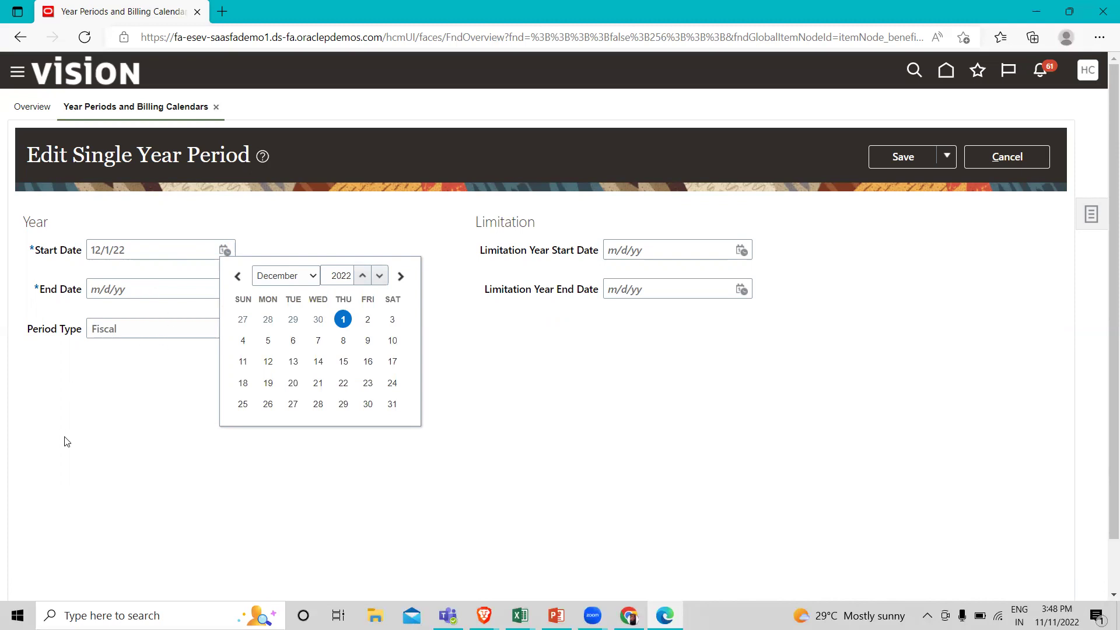
click(591, 441)
click(999, 157)
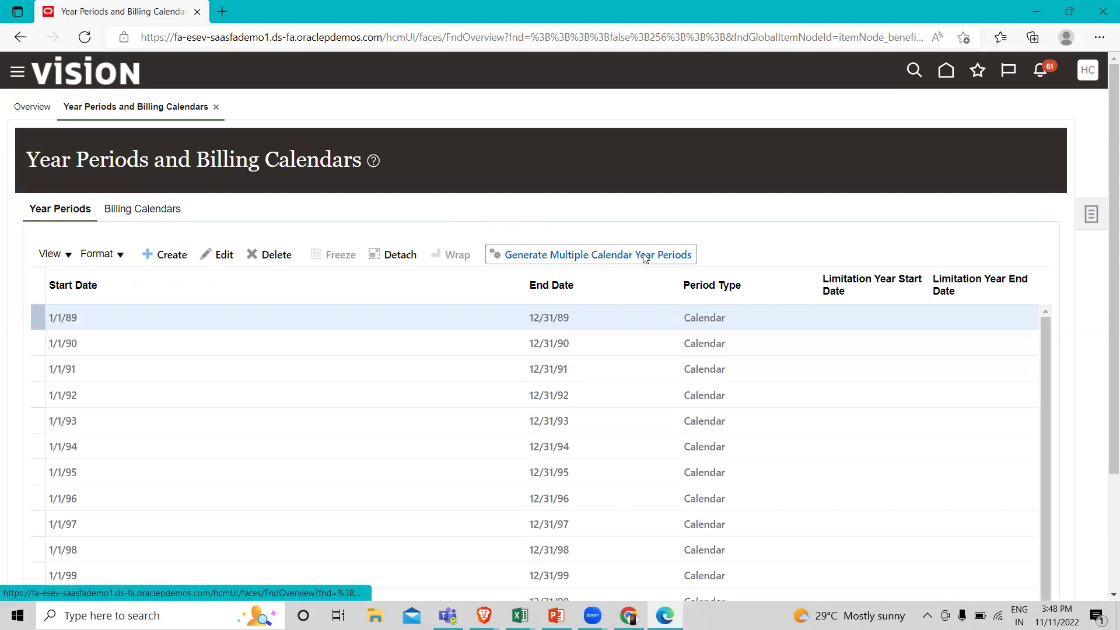
Step: Examine the existing year periods through the end of the list to find the latest year covered
click(563, 255)
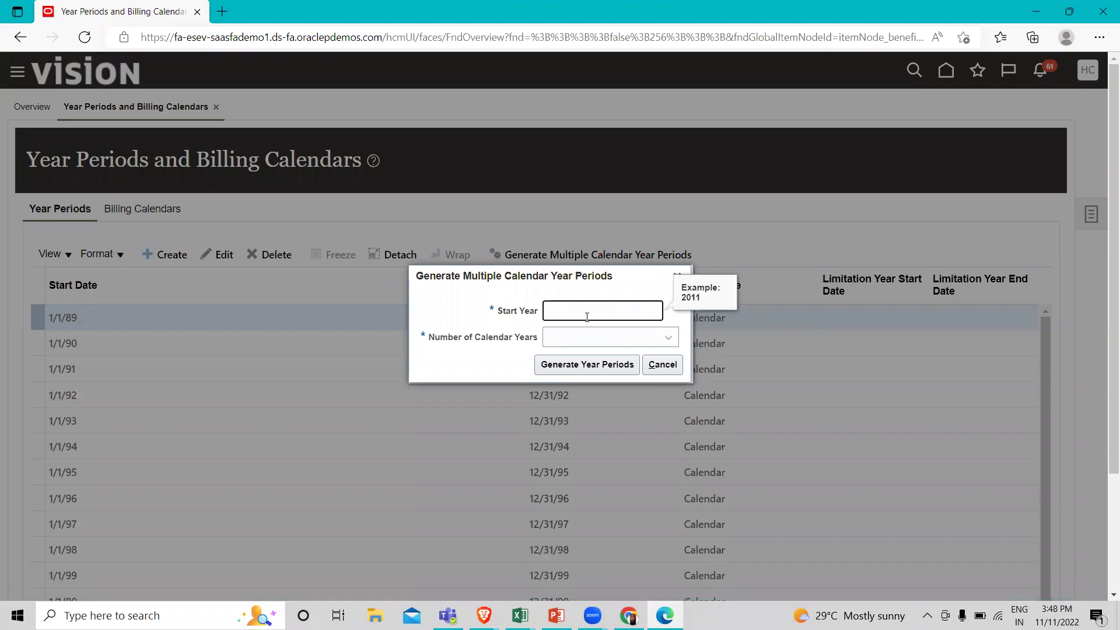
click(663, 365)
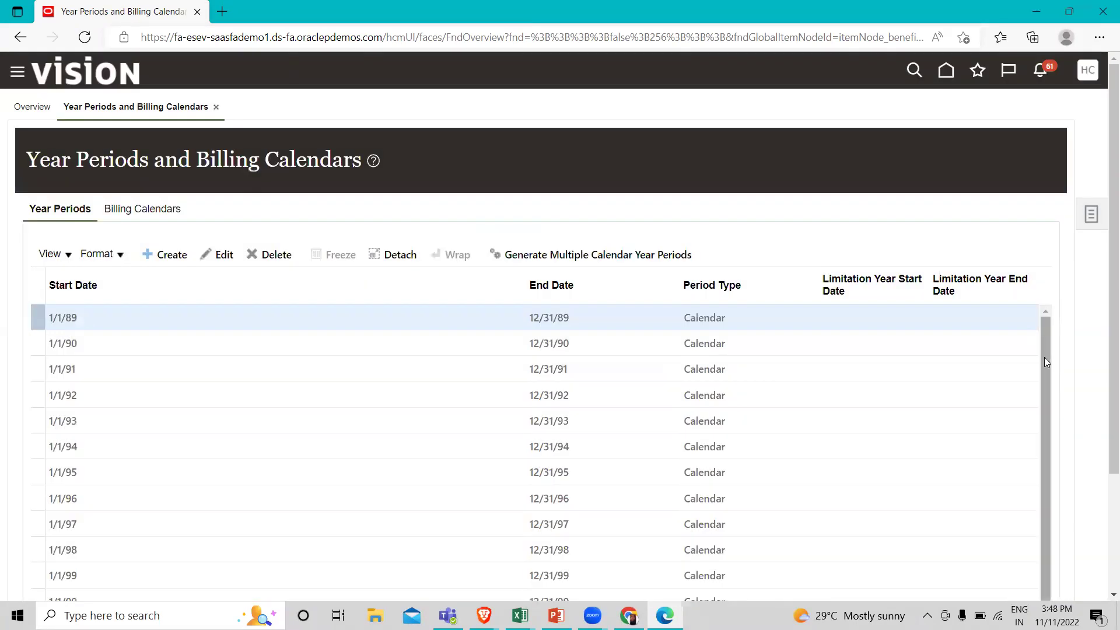
drag(1044, 357, 1052, 493)
scroll(810, 455, down, 10)
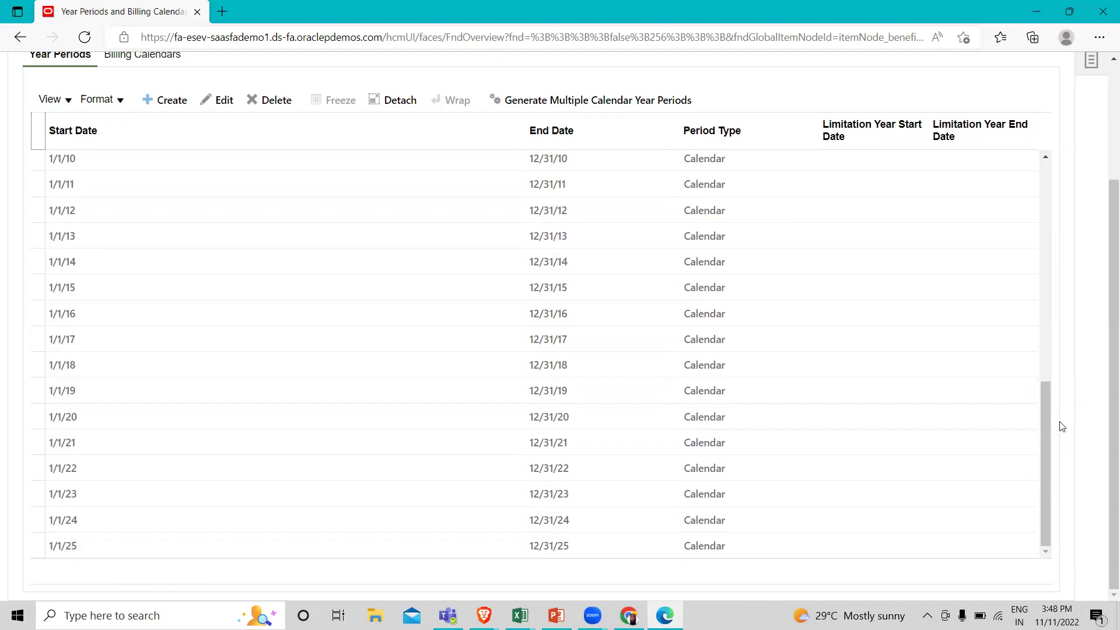
drag(1039, 424, 1057, 155)
Step: Generate multiple calendar year periods with start year 2026 and 10 calendar years
scroll(828, 87, up, 2)
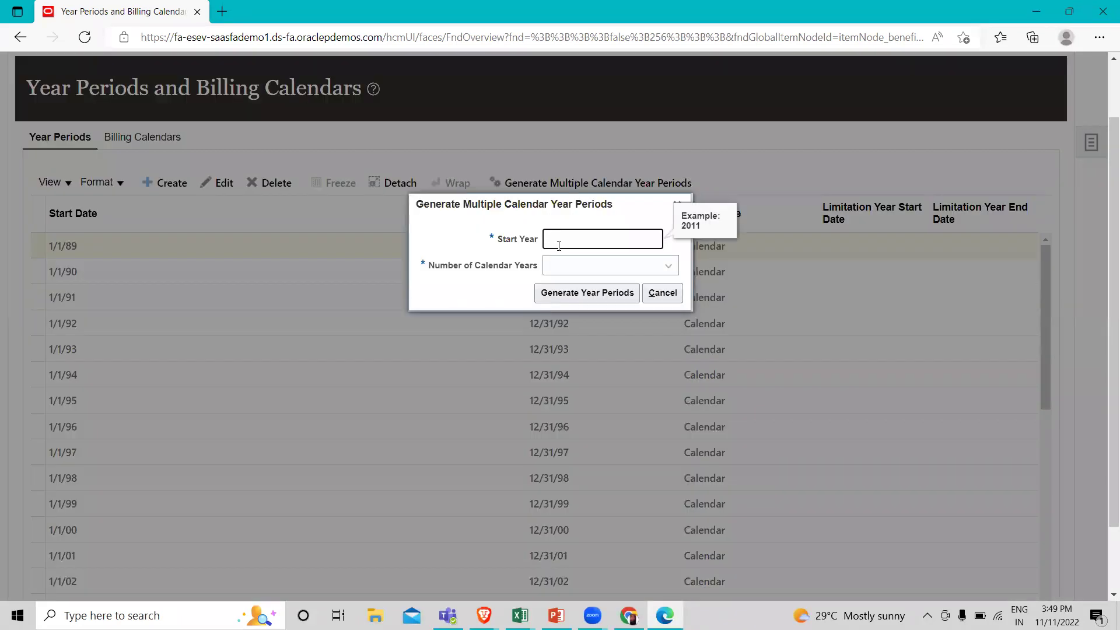
text(2026)
click(658, 272)
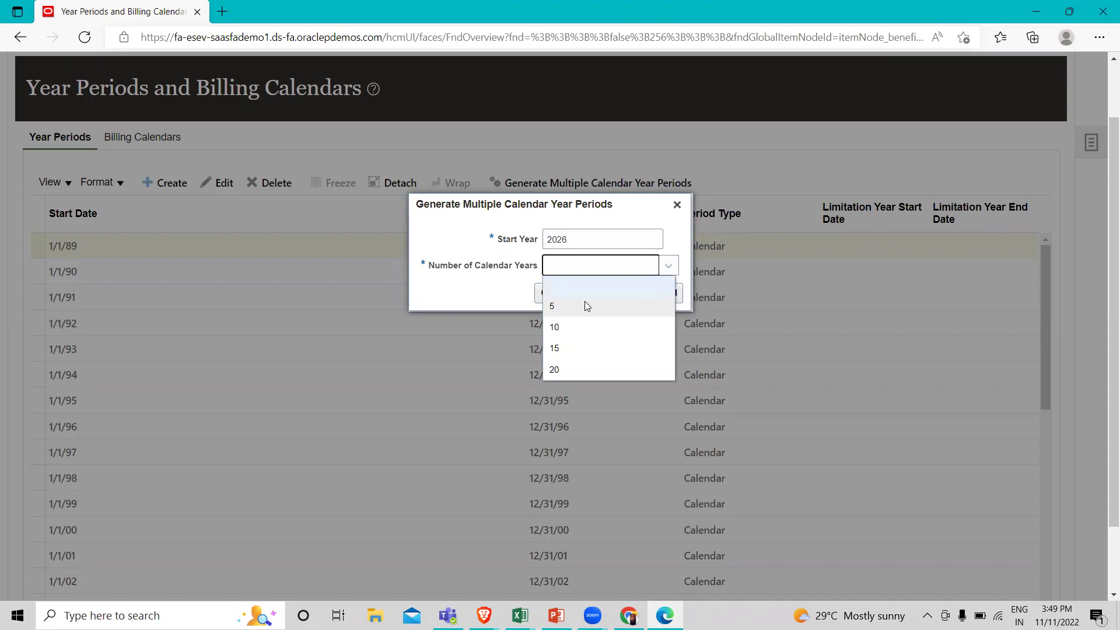
click(578, 322)
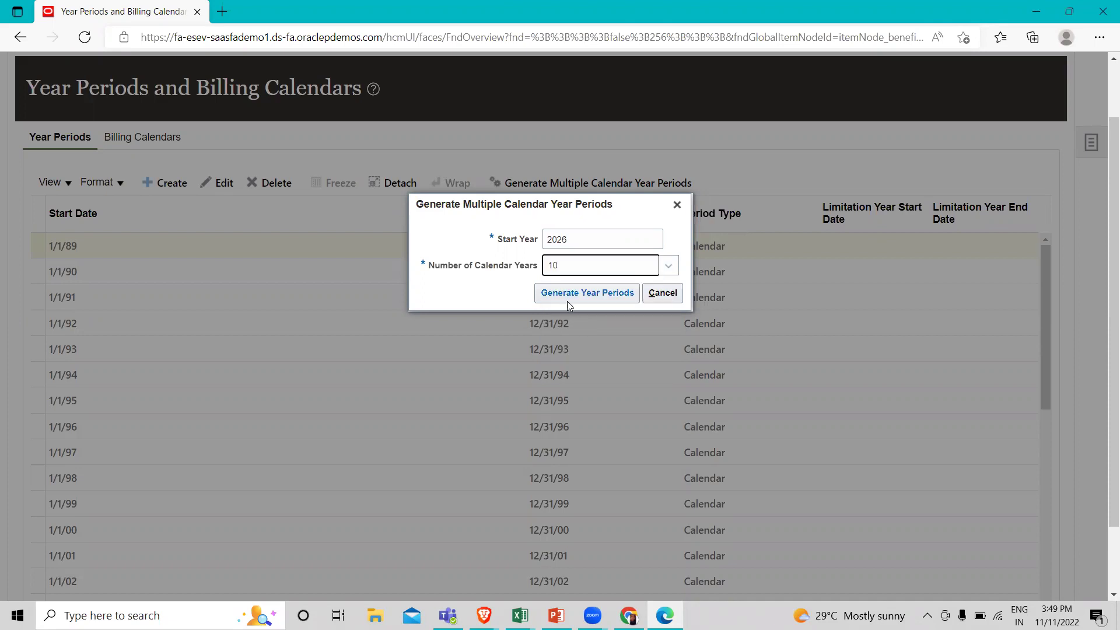
click(608, 296)
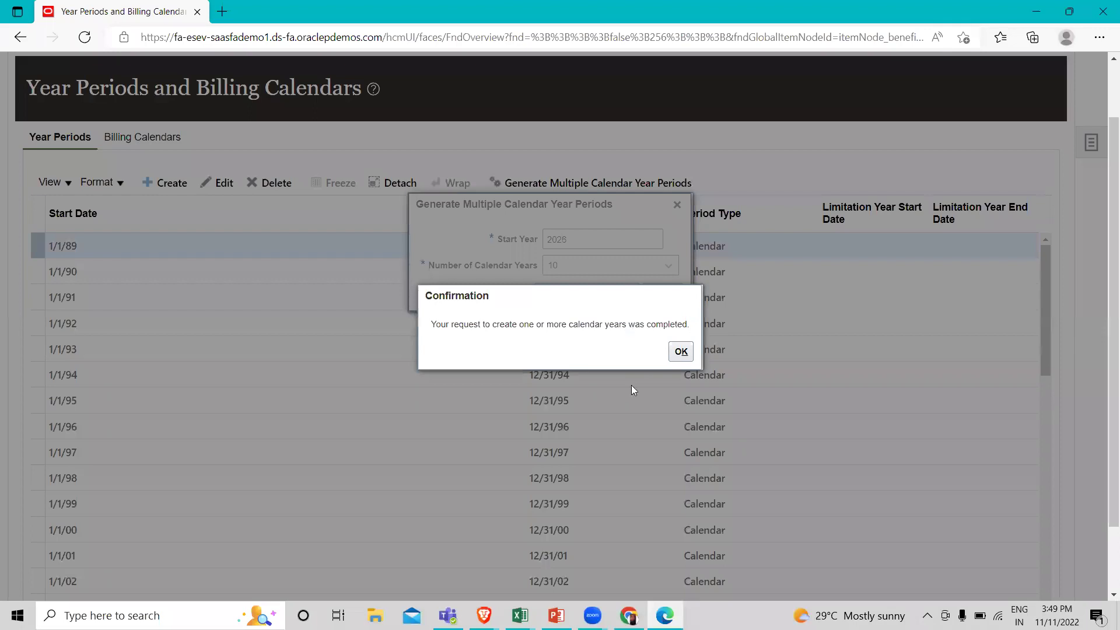
click(682, 352)
click(681, 352)
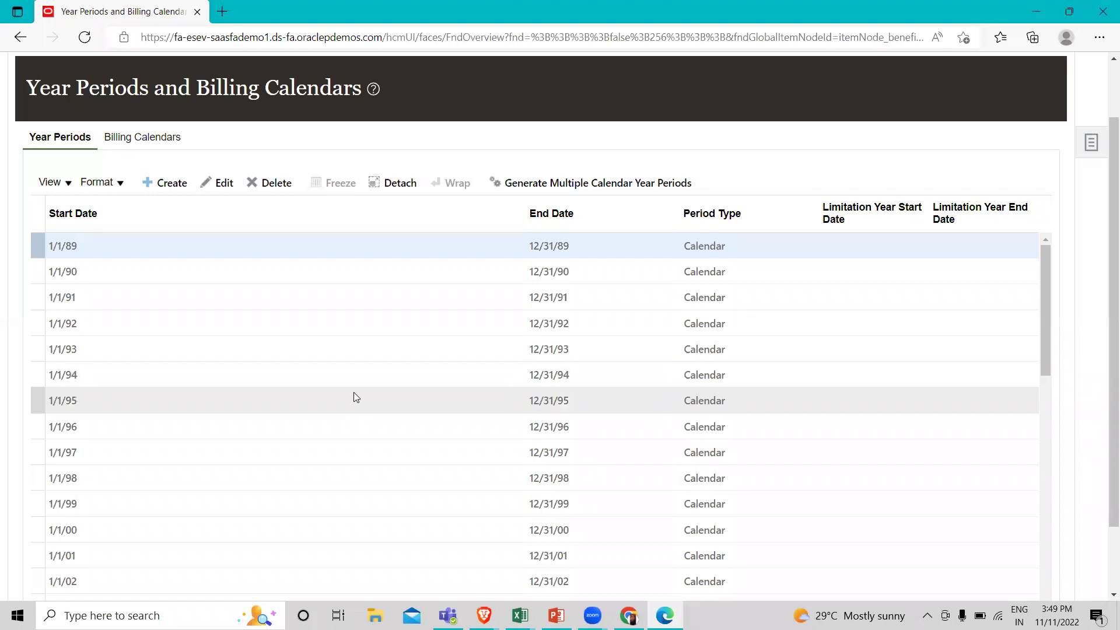
Step: Check the end of the year periods list for the newly generated years
scroll(352, 395, down, 5)
drag(1045, 431, 1054, 589)
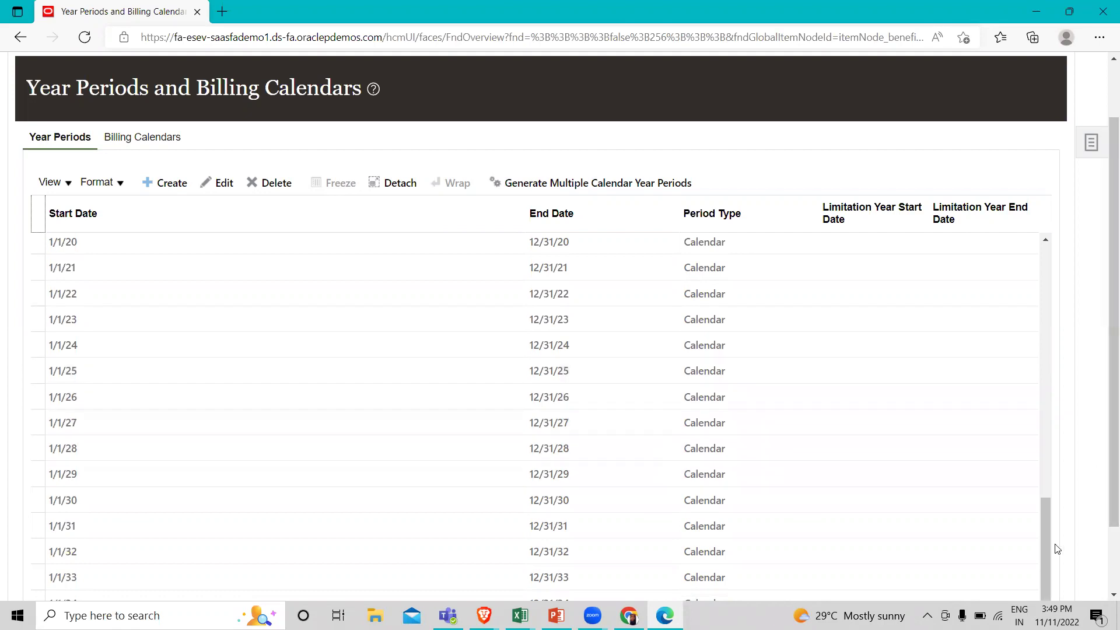
scroll(1047, 569, down, 2)
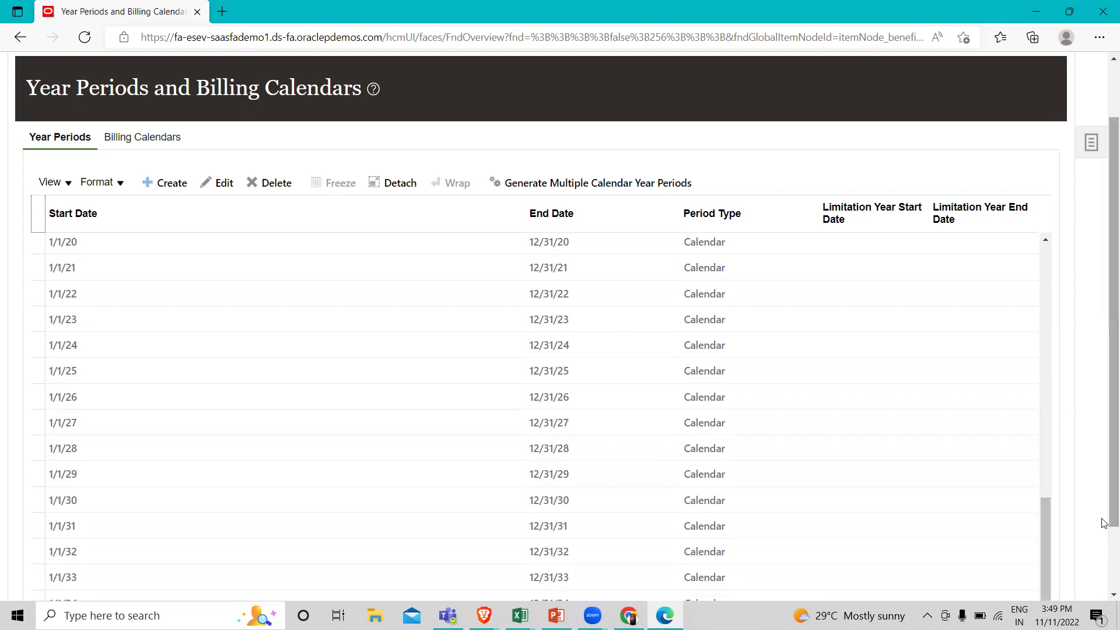
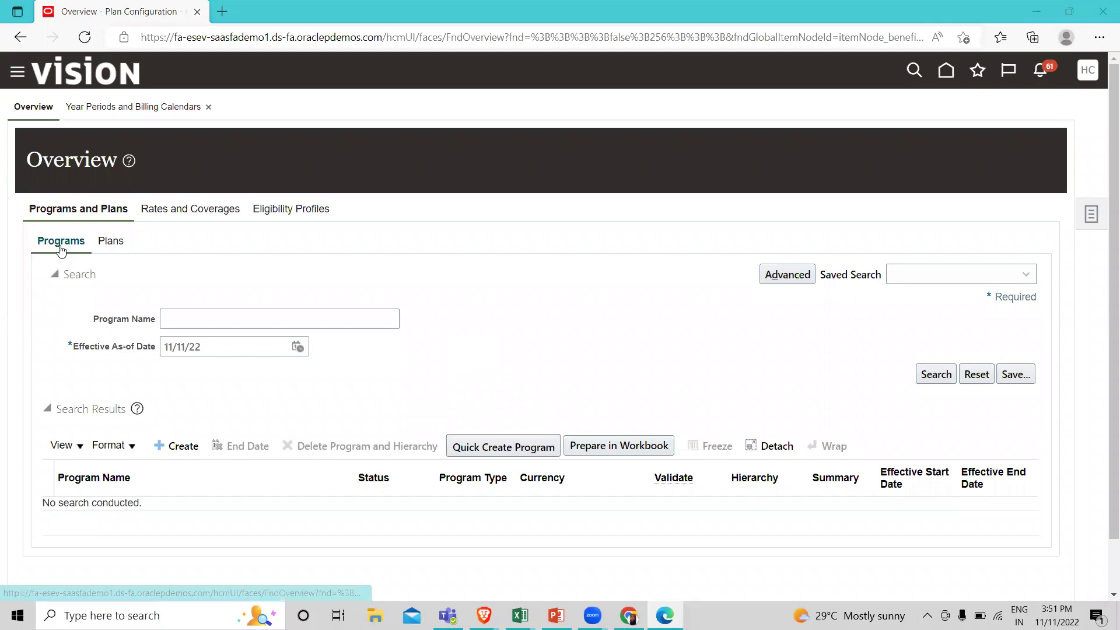
Step: Search all benefit programs on the Overview page and open Choice Program (Core)
click(935, 376)
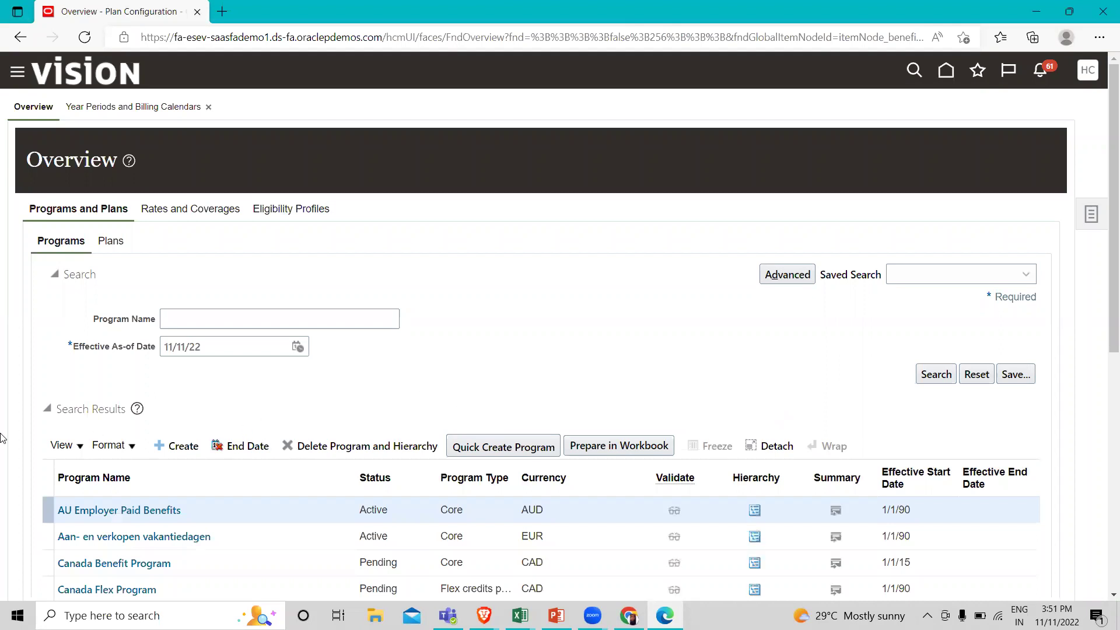
scroll(3, 441, down, 3)
click(140, 505)
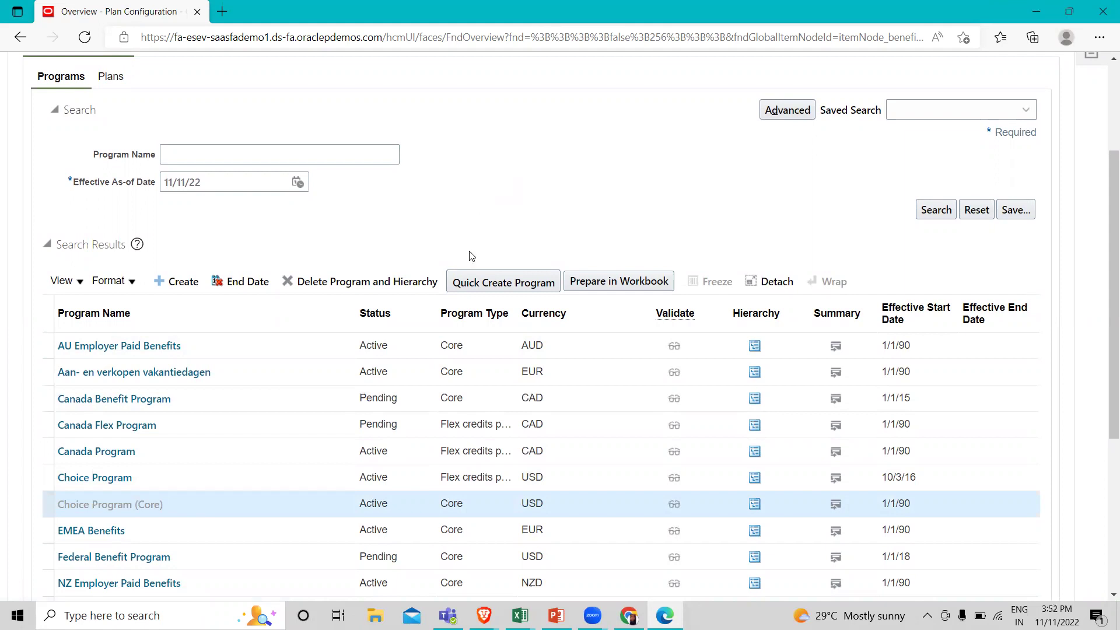
Step: Open the selection of year periods available for Choice Program (Core) and compare them with the periods already attached
scroll(393, 415, down, 4)
scroll(393, 418, down, 1)
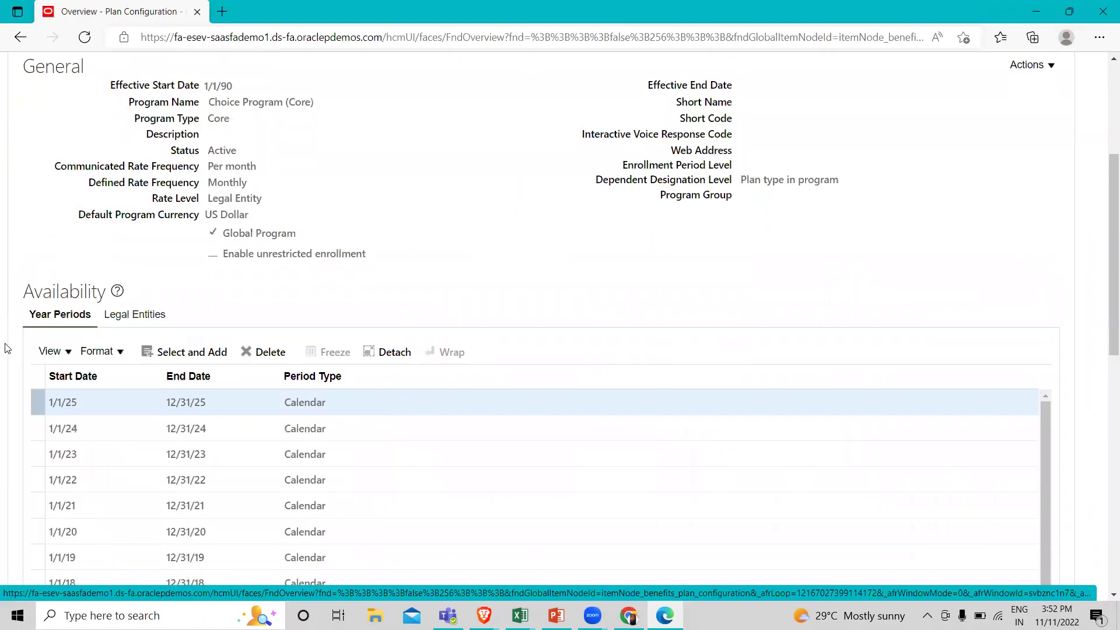
scroll(520, 260, down, 2)
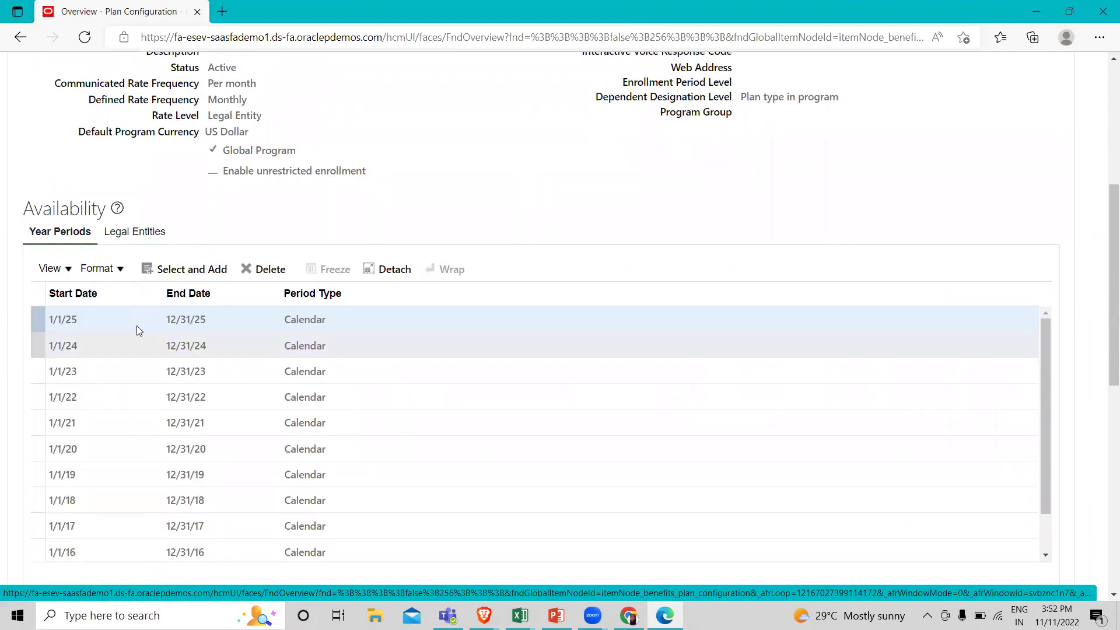
click(178, 274)
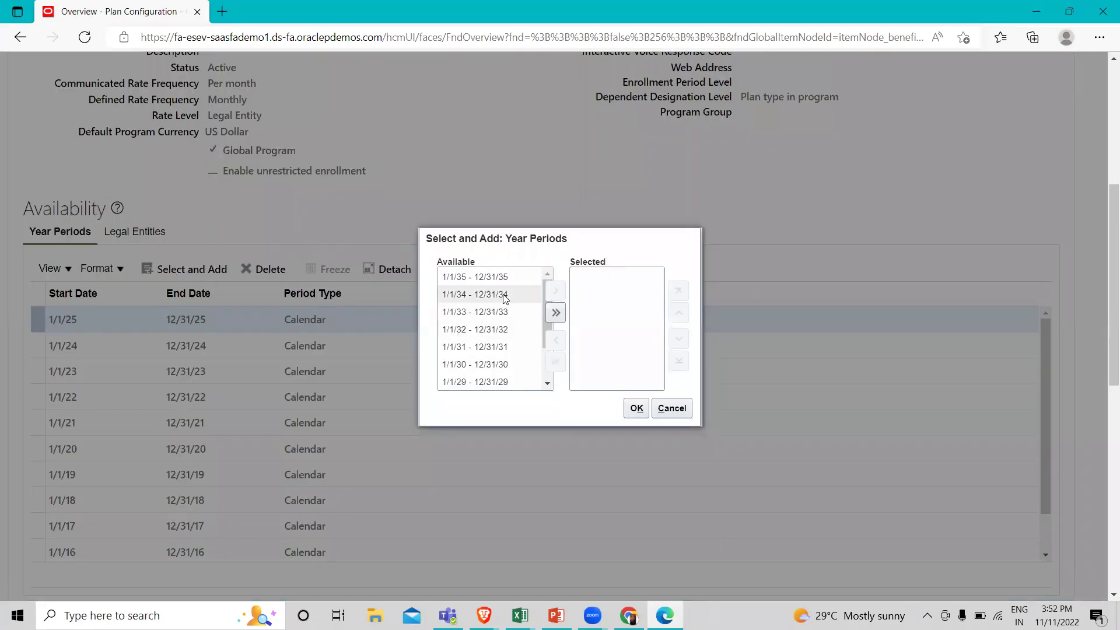
scroll(505, 327, down, 1)
scroll(508, 359, down, 3)
scroll(508, 373, down, 3)
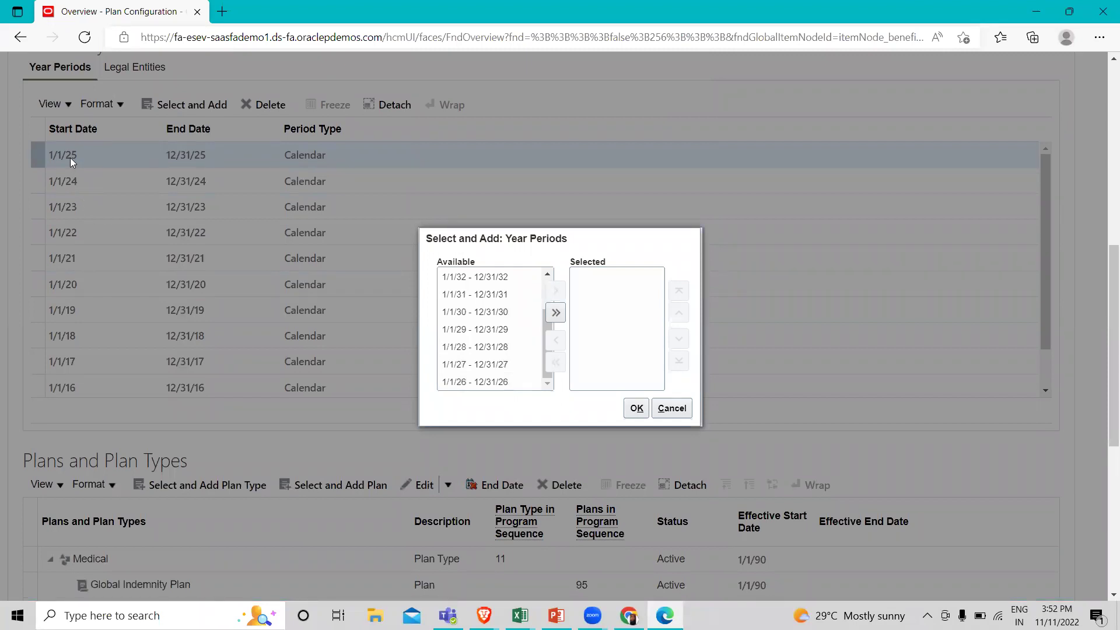
scroll(489, 344, up, 5)
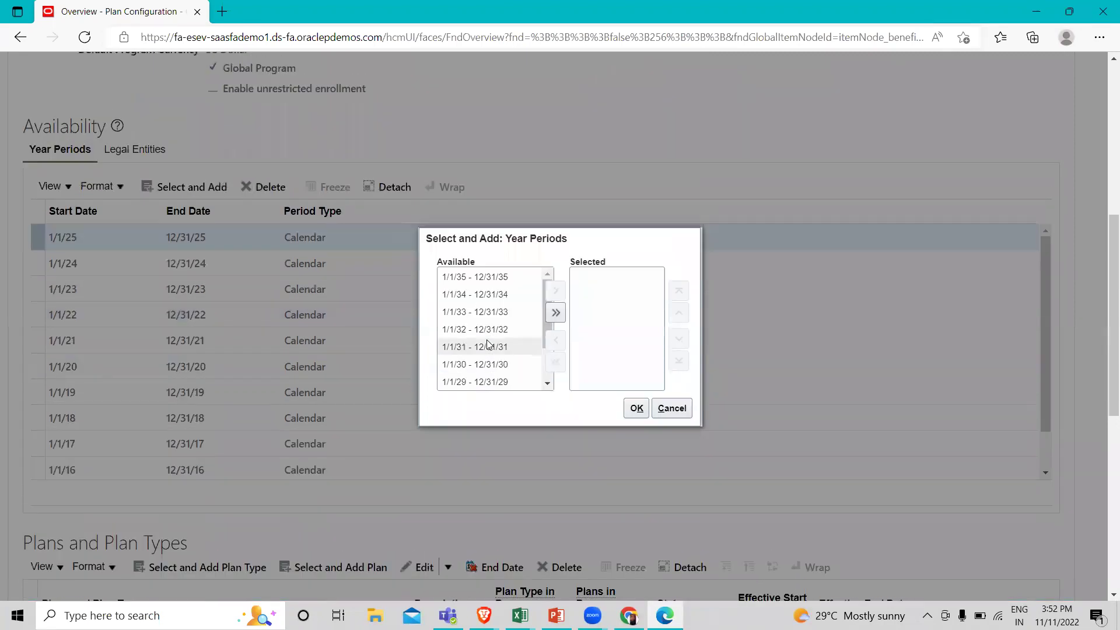
Step: Select the 1/1/26 - 12/31/26 year period for the program, followed by all remaining available periods
scroll(505, 317, down, 1)
scroll(505, 317, down, 1)
click(510, 379)
click(557, 294)
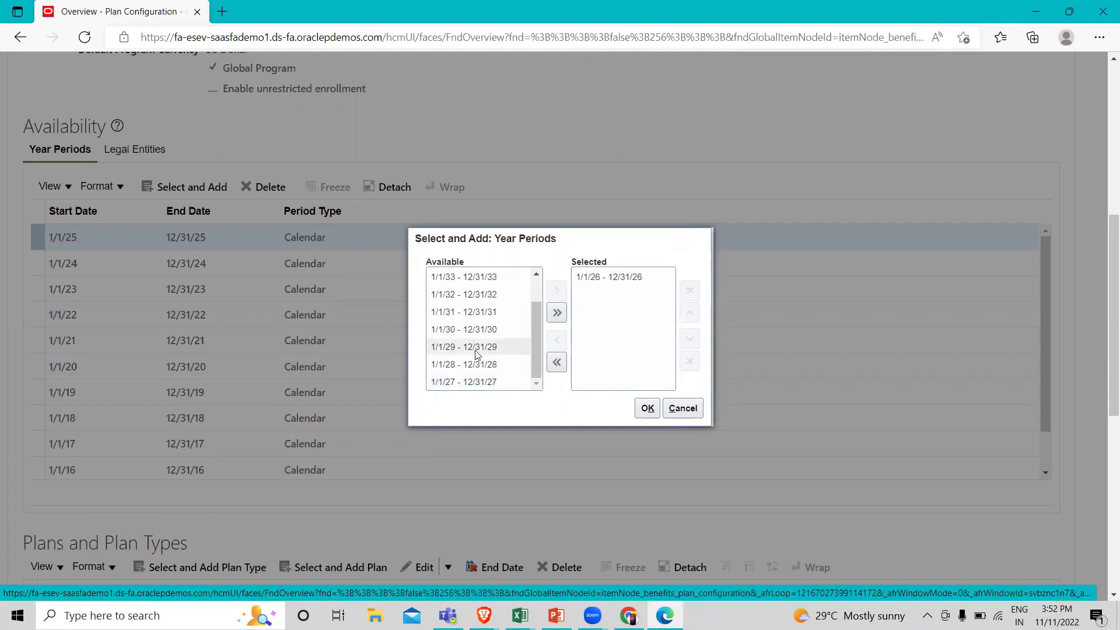
scroll(498, 368, up, 2)
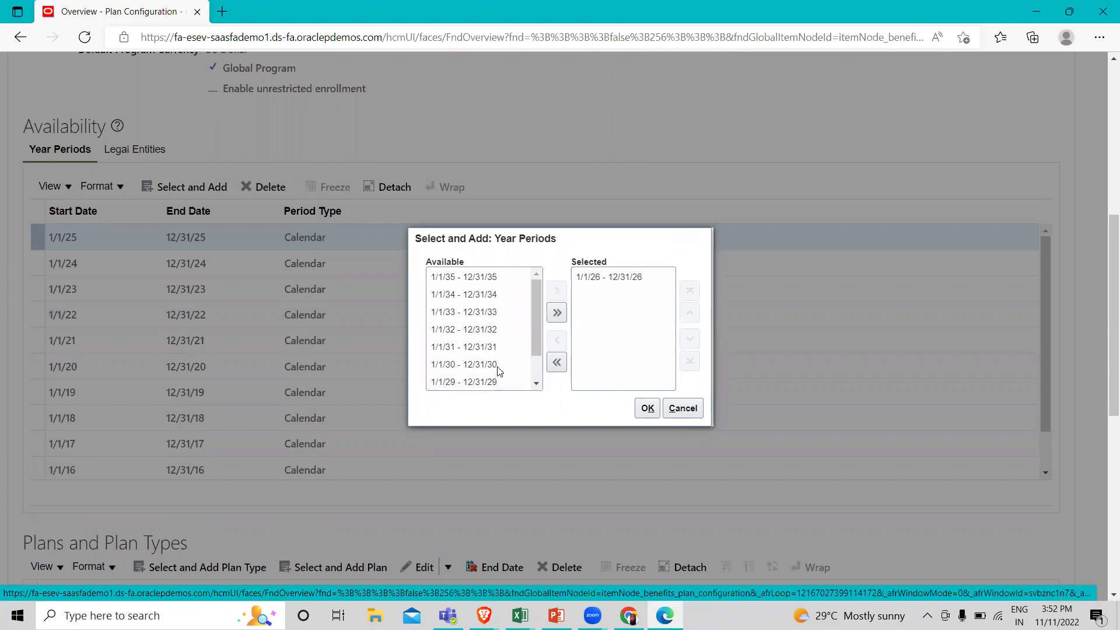
click(557, 313)
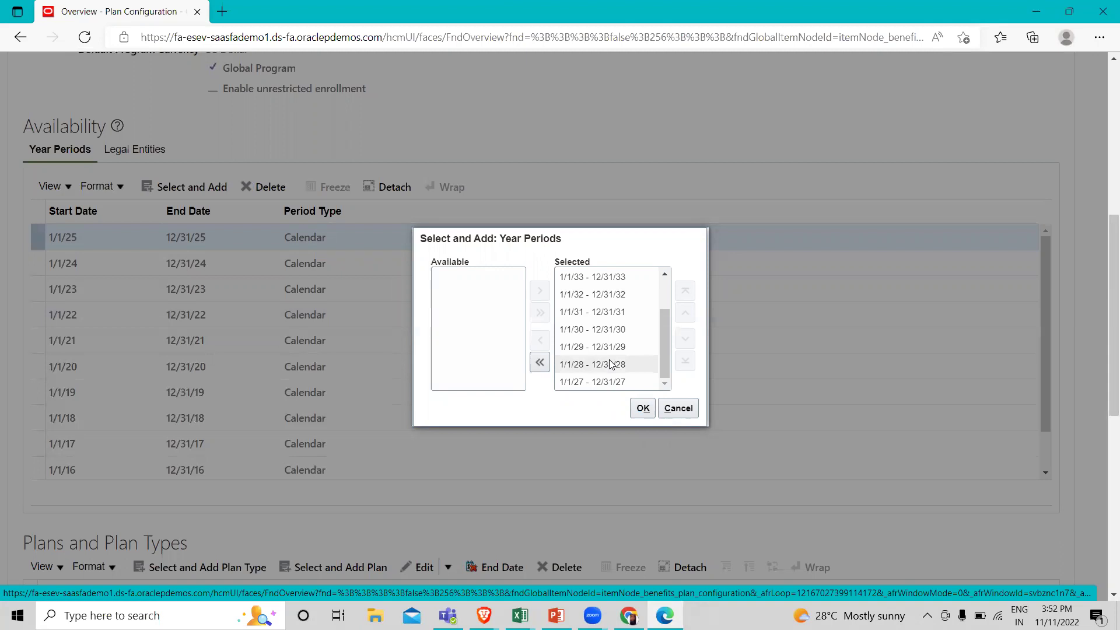
Step: Discard the year period selection and leave the program without saving
click(679, 408)
scroll(951, 267, up, 7)
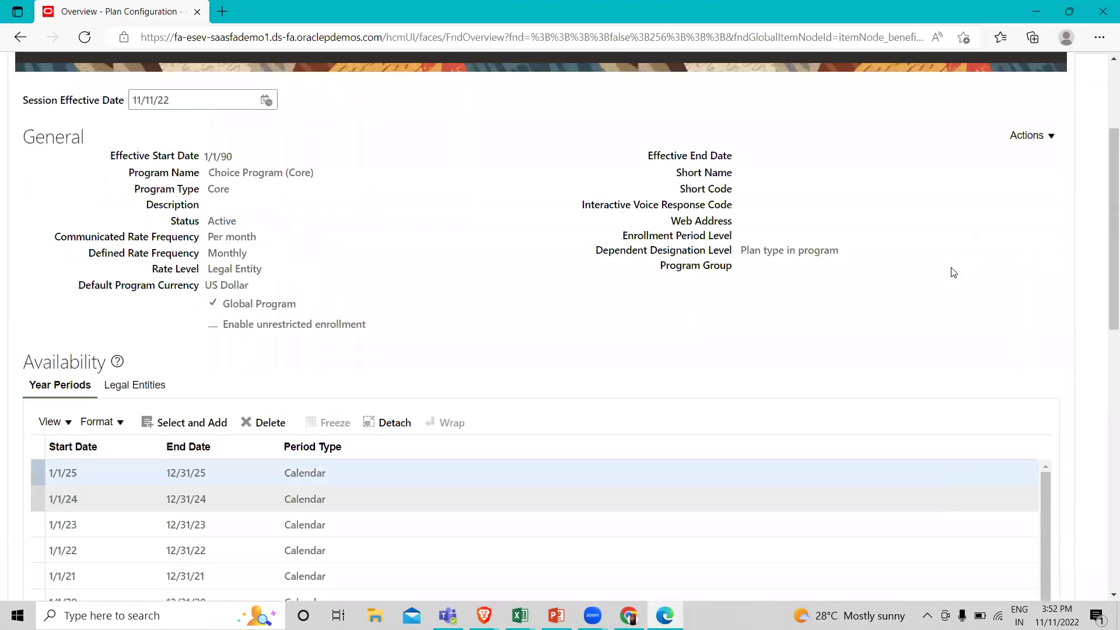
click(1032, 217)
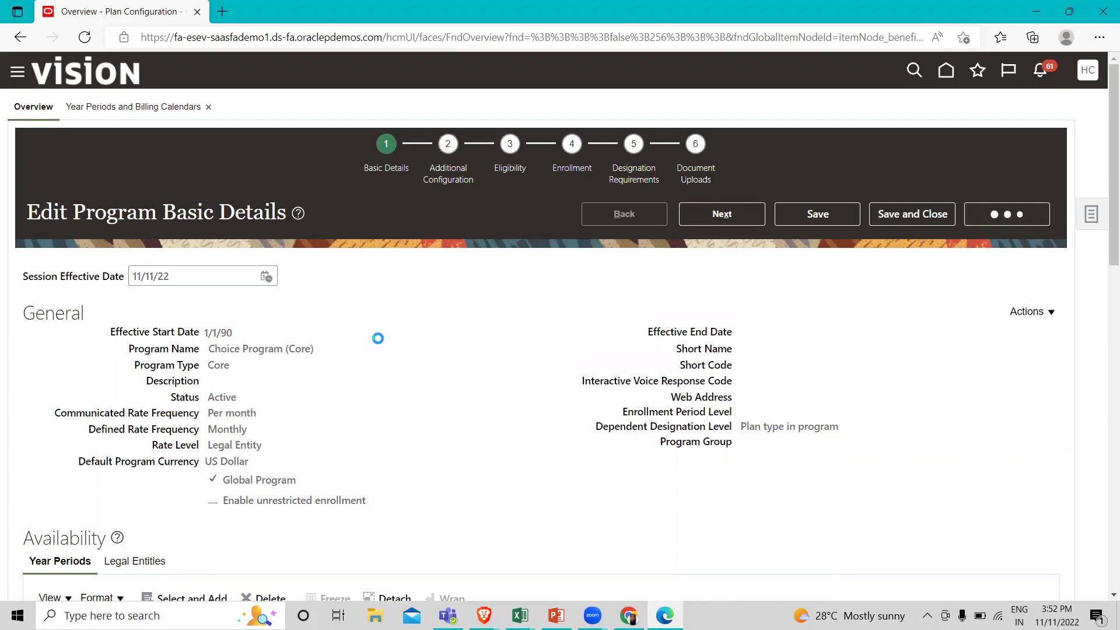
Step: Search all benefit plans on the Overview page and open the 401k plan
click(103, 244)
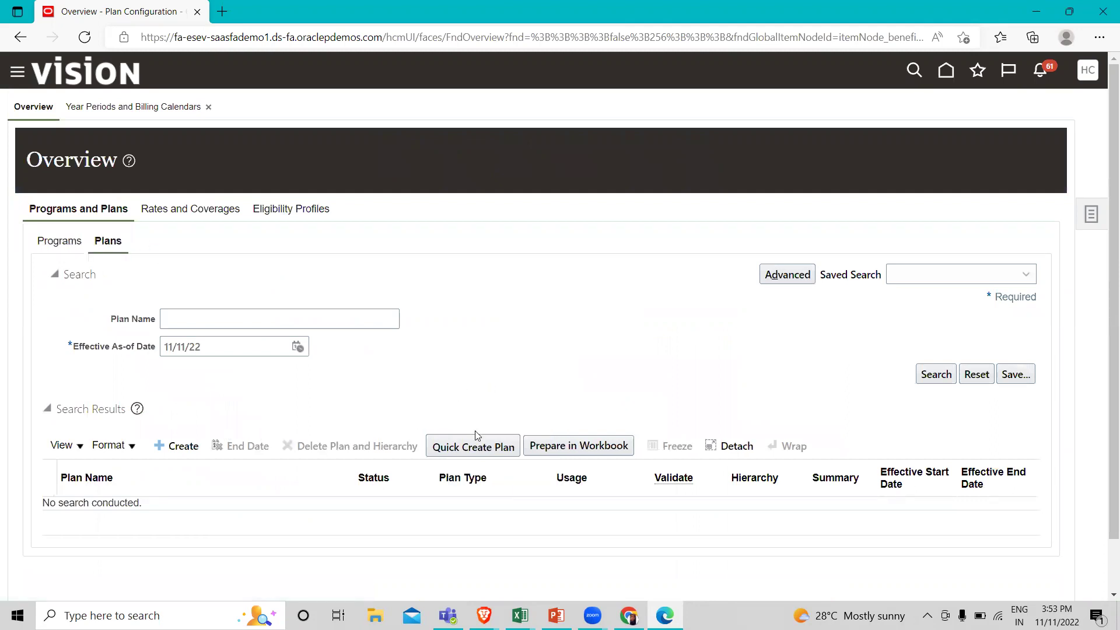
click(935, 380)
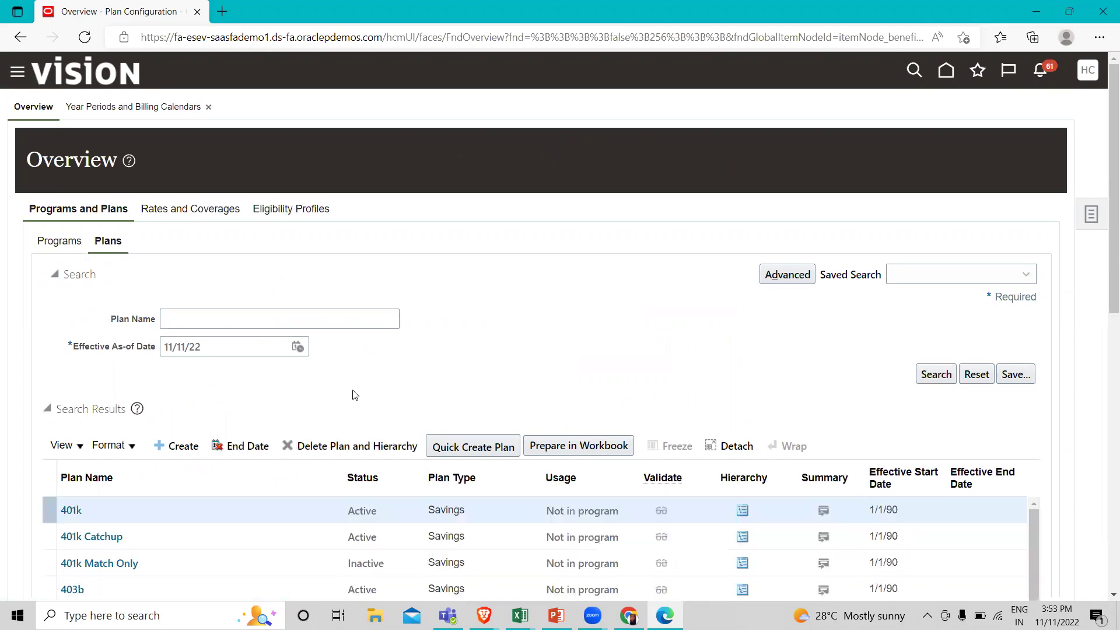
click(71, 510)
click(73, 512)
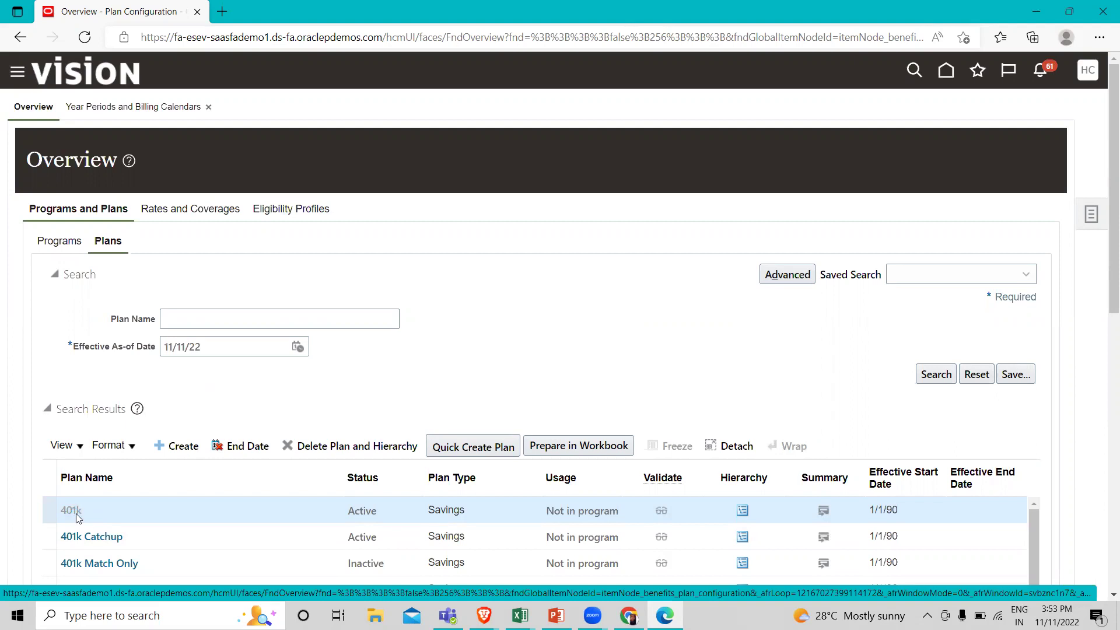
Step: Examine the year periods attached to the 401k plan and leave the plan without saving
scroll(369, 484, down, 3)
scroll(369, 484, down, 2)
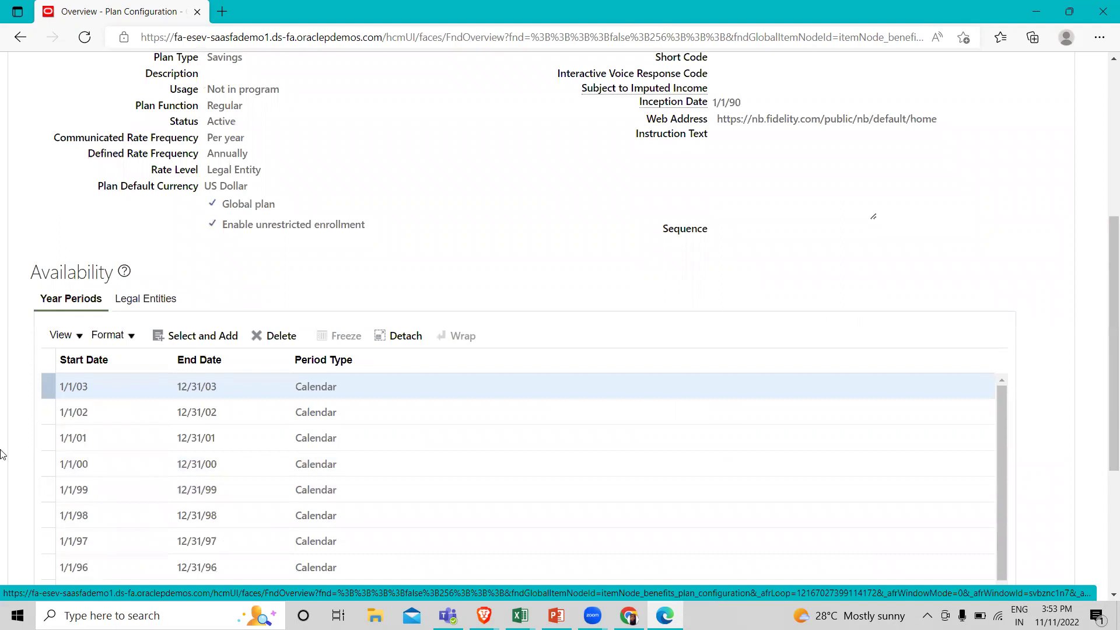
scroll(529, 345, down, 3)
scroll(529, 349, up, 3)
scroll(531, 349, up, 1)
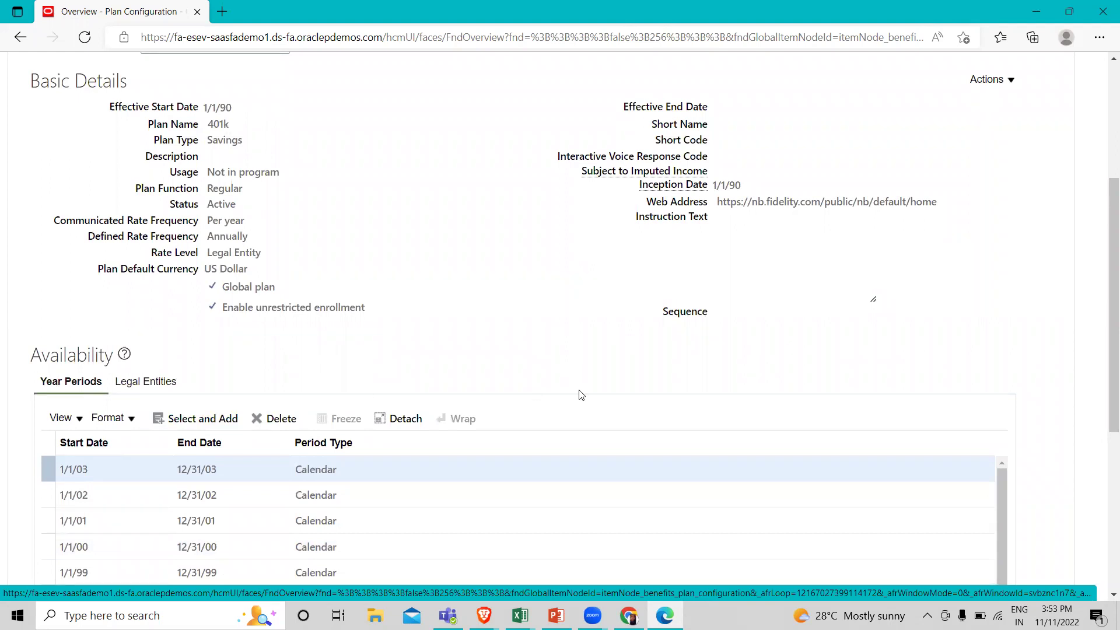
scroll(578, 392, up, 4)
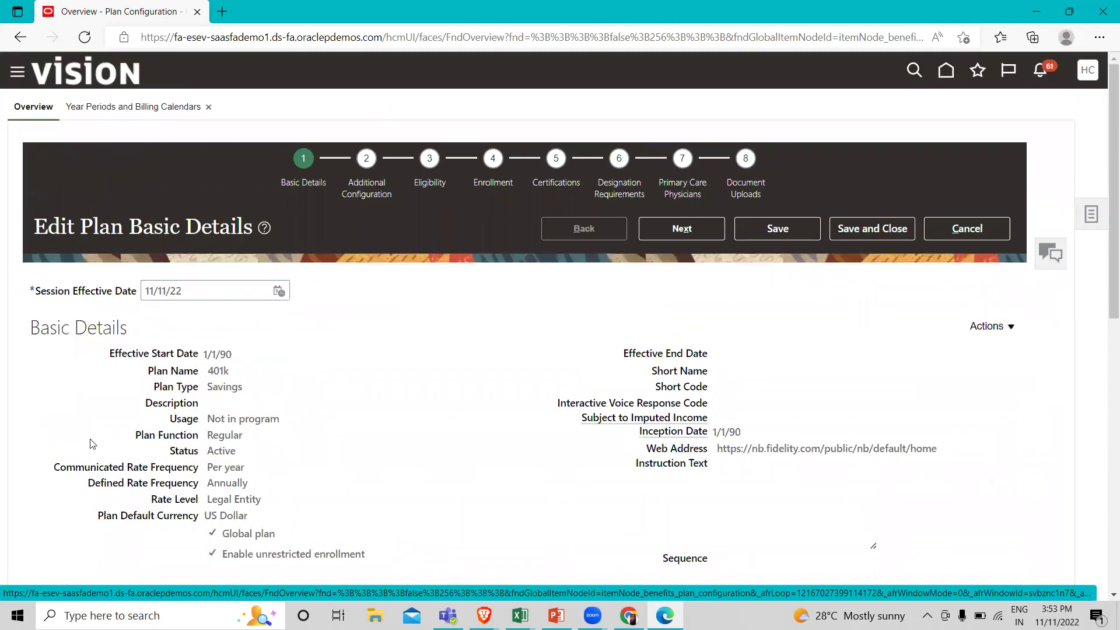
click(982, 229)
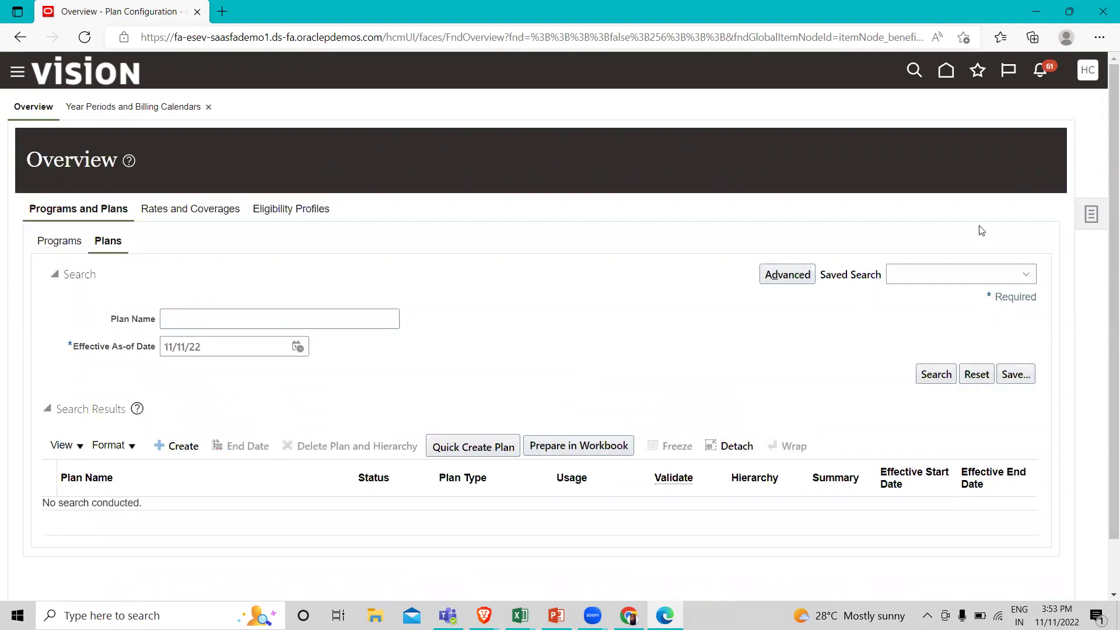